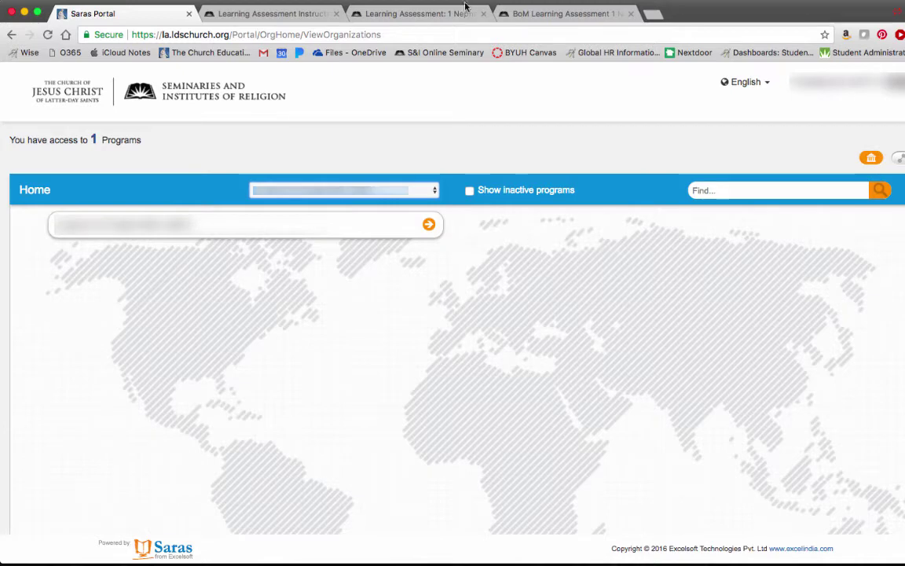
Review the teacher instructions page and the student Learning Assessment: 1 Nephi–Alma 16 course page, and return to the Saras Portal.
left_click(309, 19)
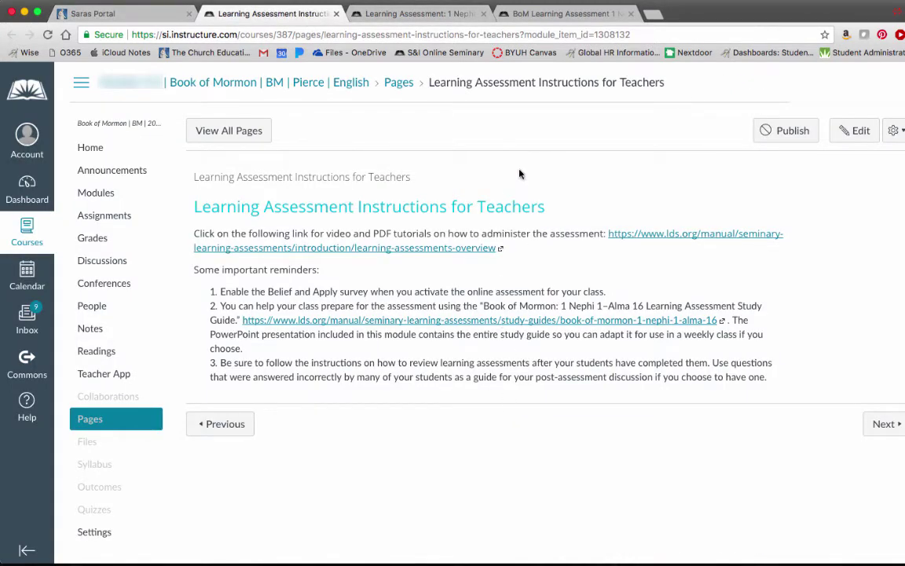
left_click(462, 18)
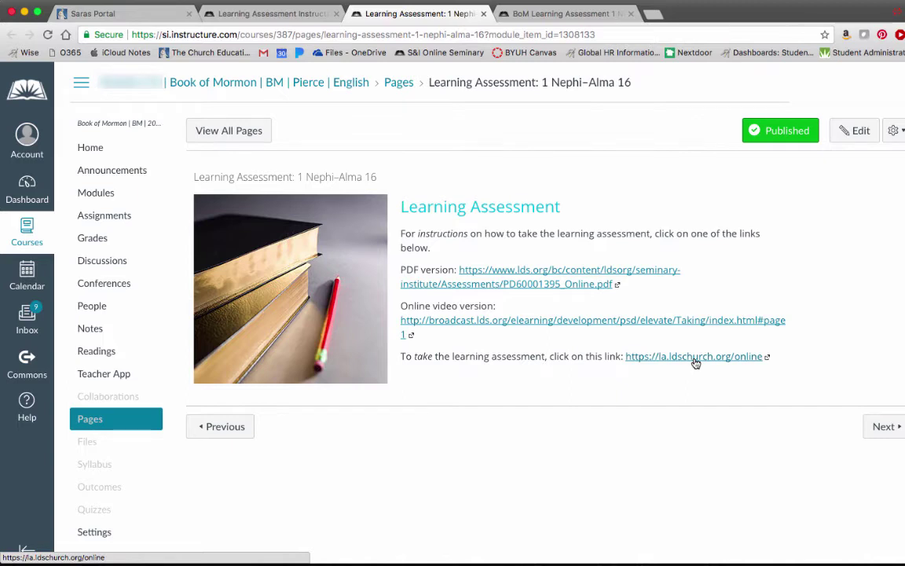
left_click(114, 16)
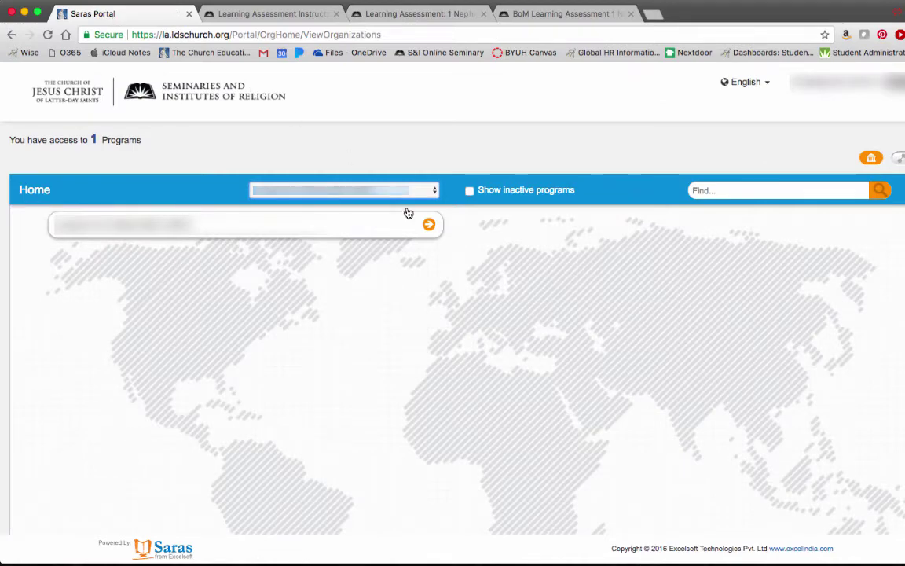
Open the listed program, select only the Book of Mormon Fr4 class, and start giving it an assessment.
left_click(429, 226)
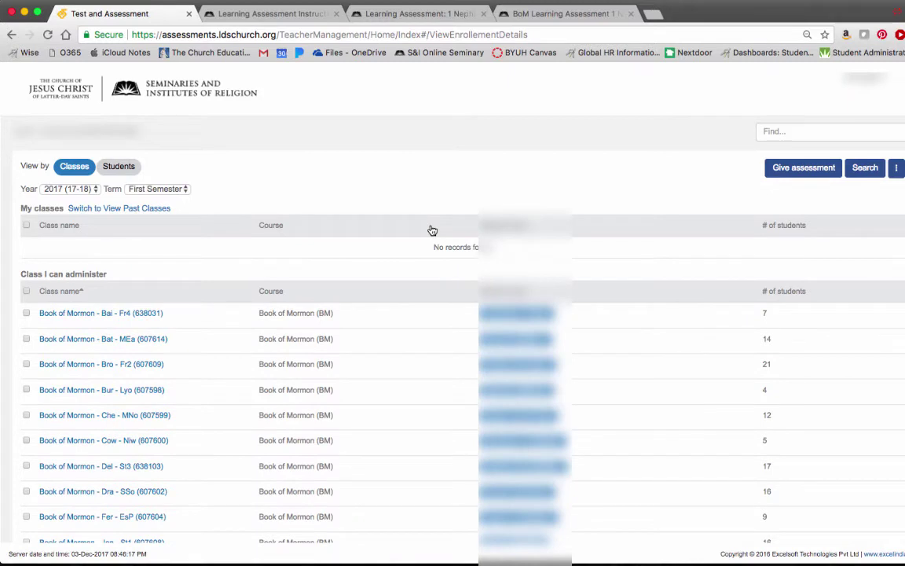
scroll(431, 230, "down", 3)
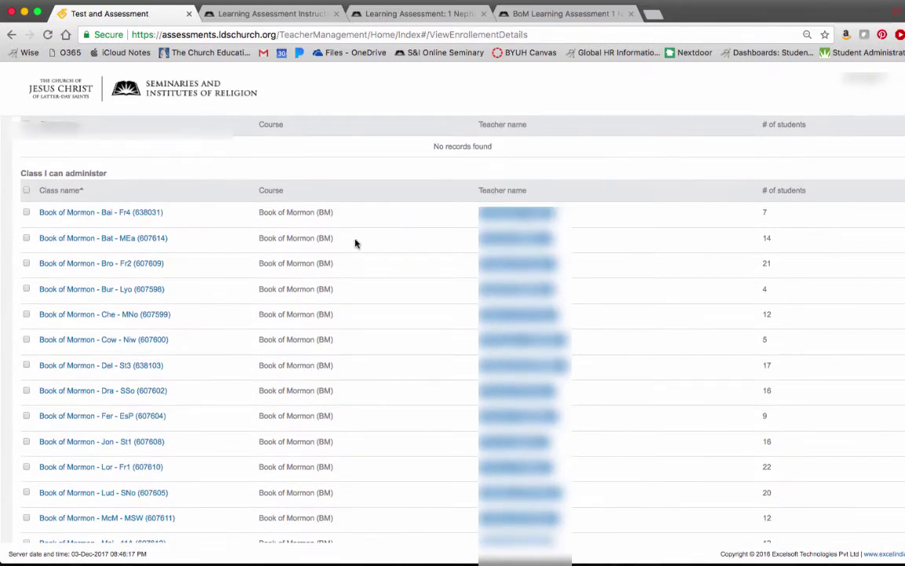
left_click(26, 213)
scroll(199, 246, "up", 3)
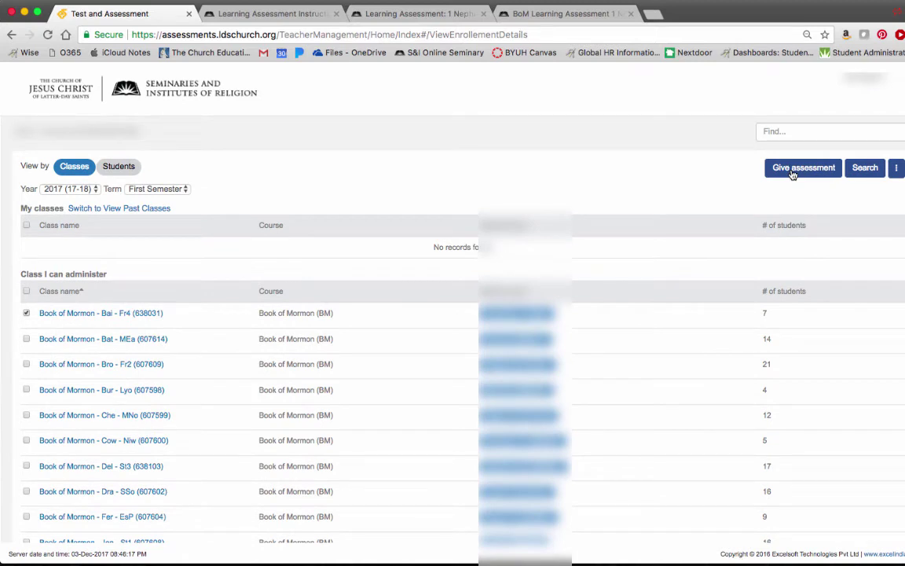
left_click(792, 172)
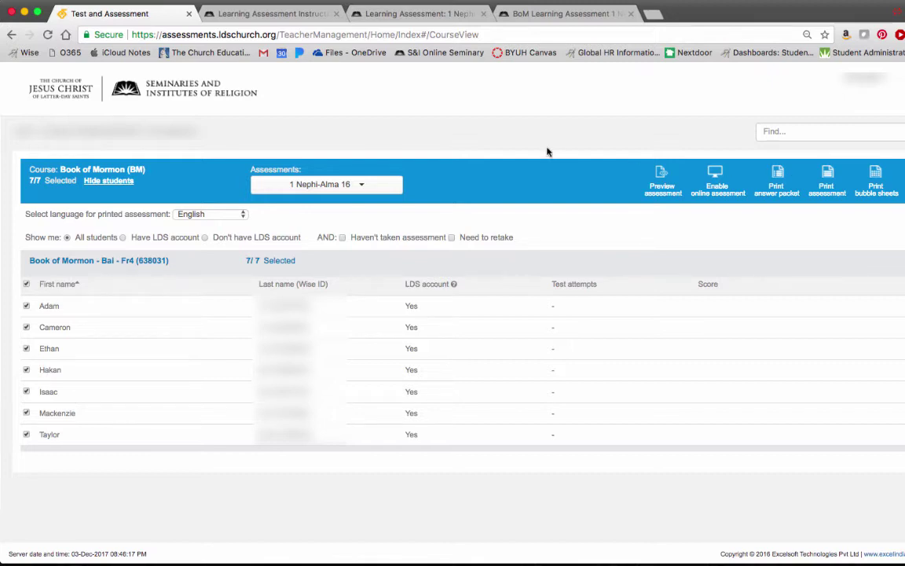
Choose the 1 Nephi-Alma 16 assessment With Belief and Apply, and start a preview of its main assessment.
left_click(363, 185)
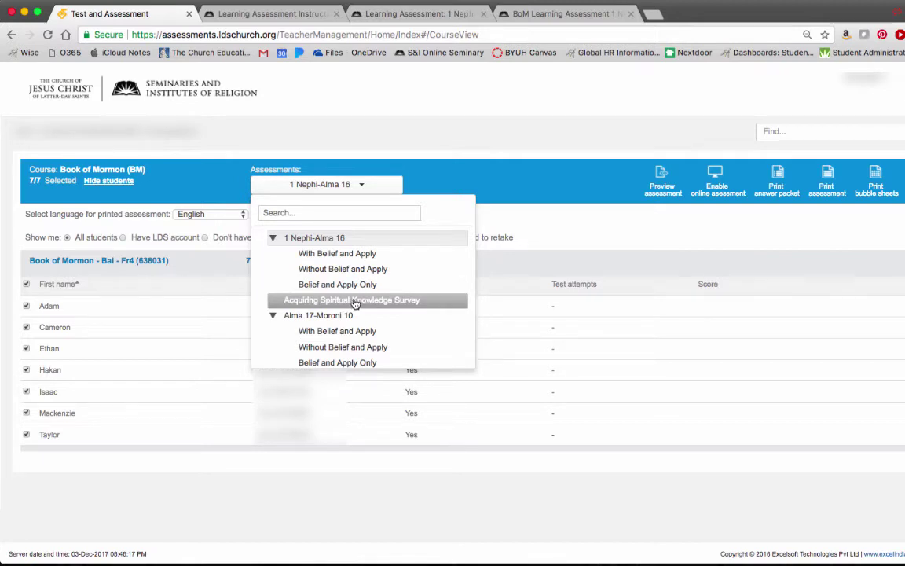
left_click(352, 253)
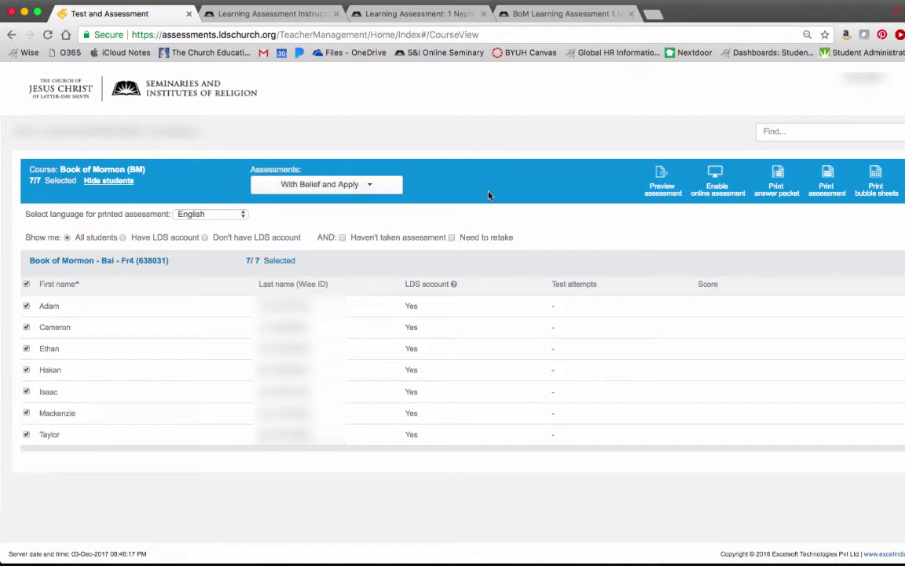
left_click(658, 191)
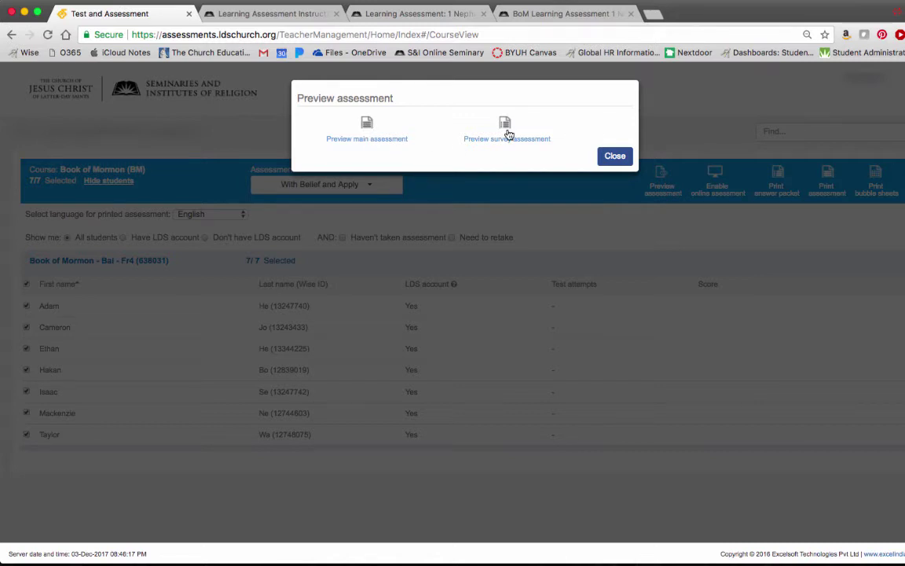
left_click(366, 131)
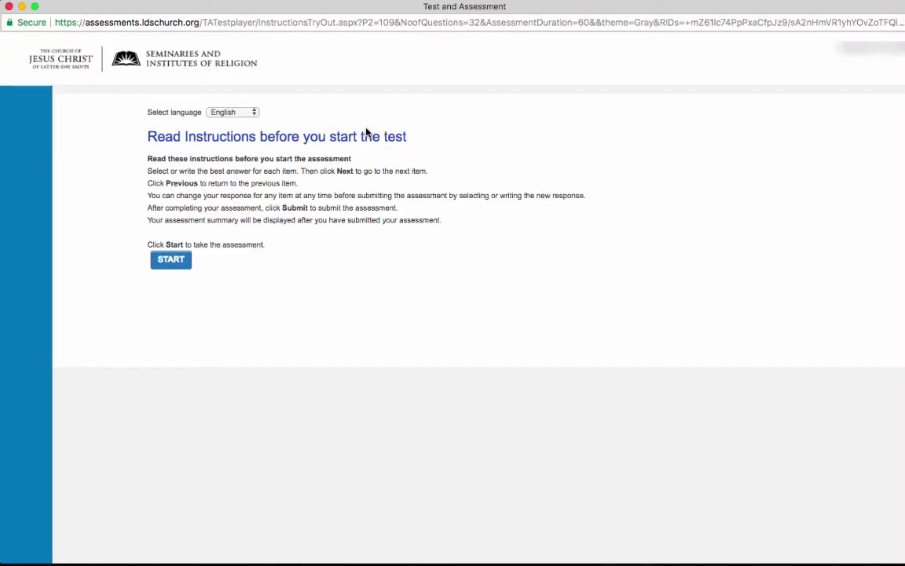
left_click(181, 263)
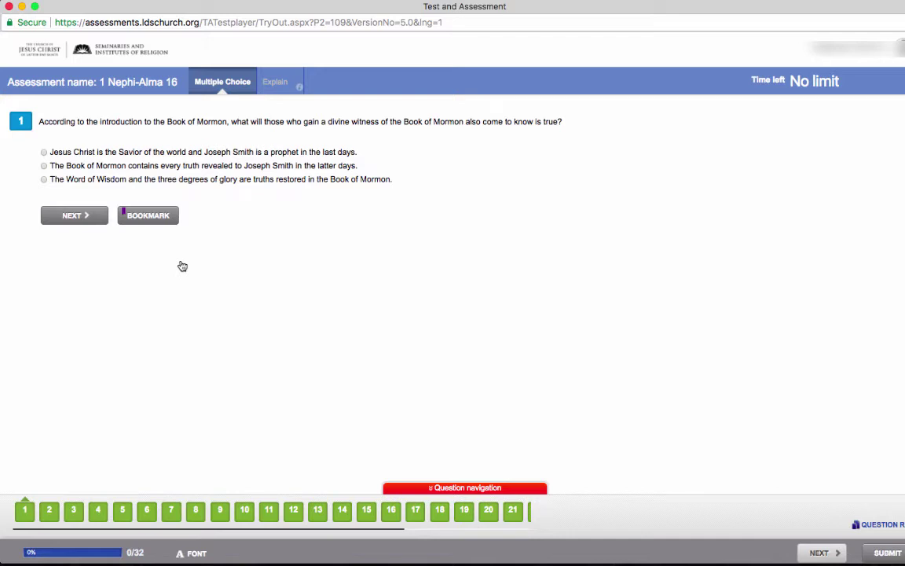
Answer question 1 with the first choice and question 2 with "To persuade readers to believe in Jesus Christ", and bookmark question 3.
left_click(44, 152)
left_click(75, 215)
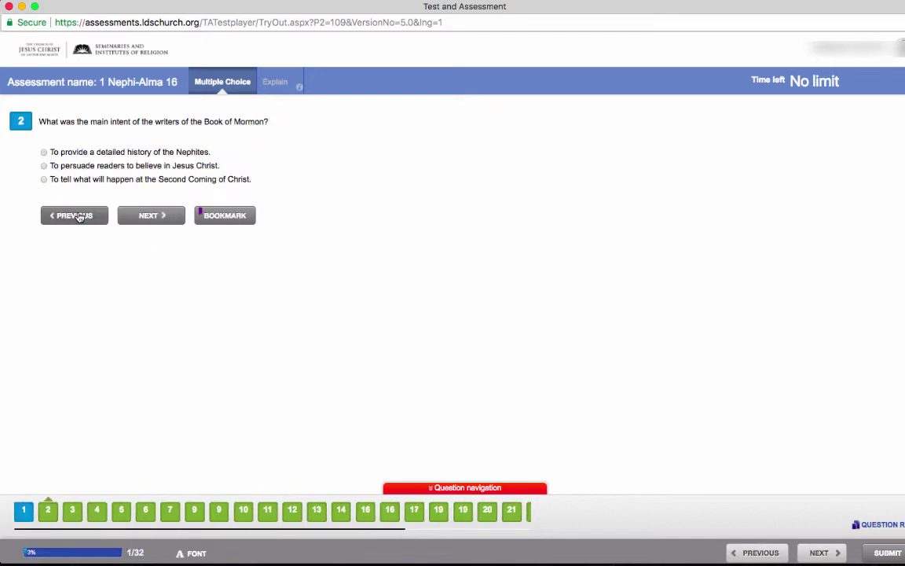
left_click(44, 165)
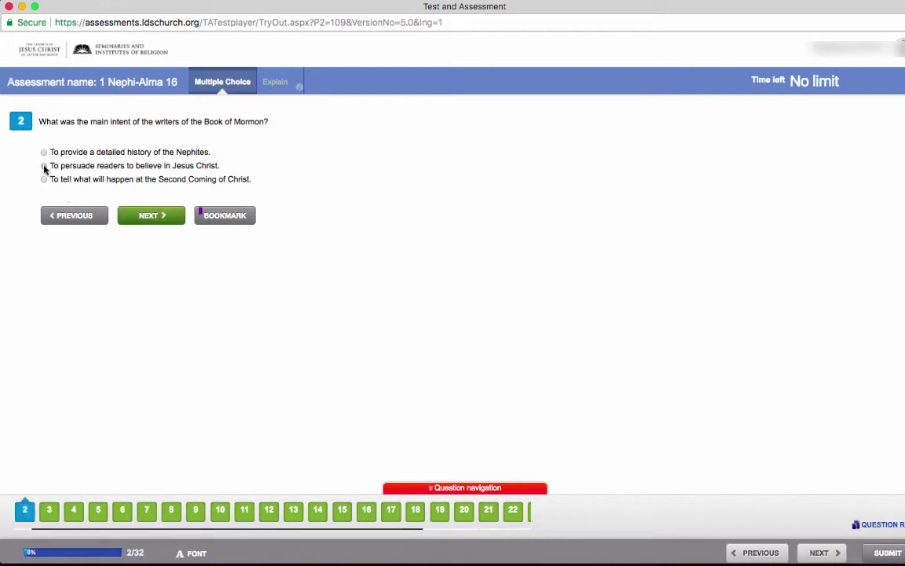
left_click(138, 217)
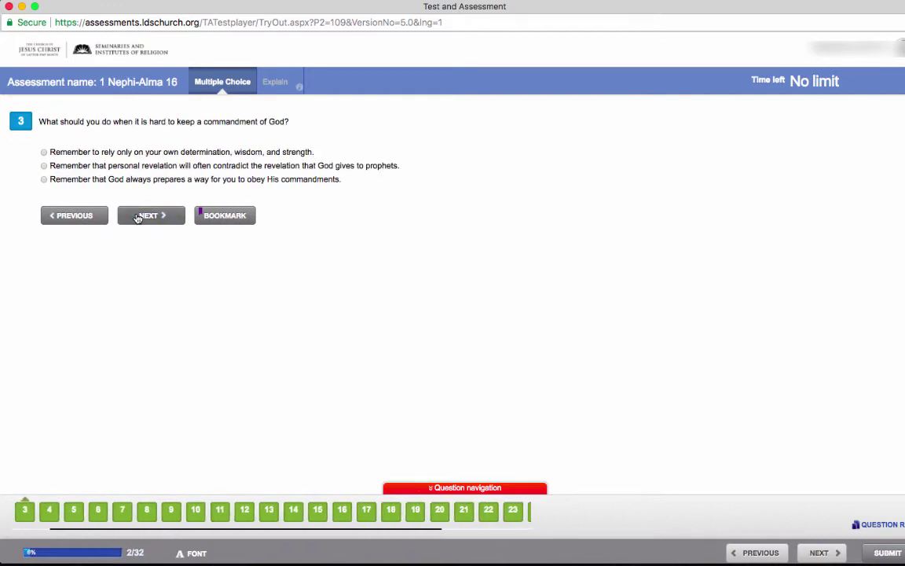
left_click(232, 222)
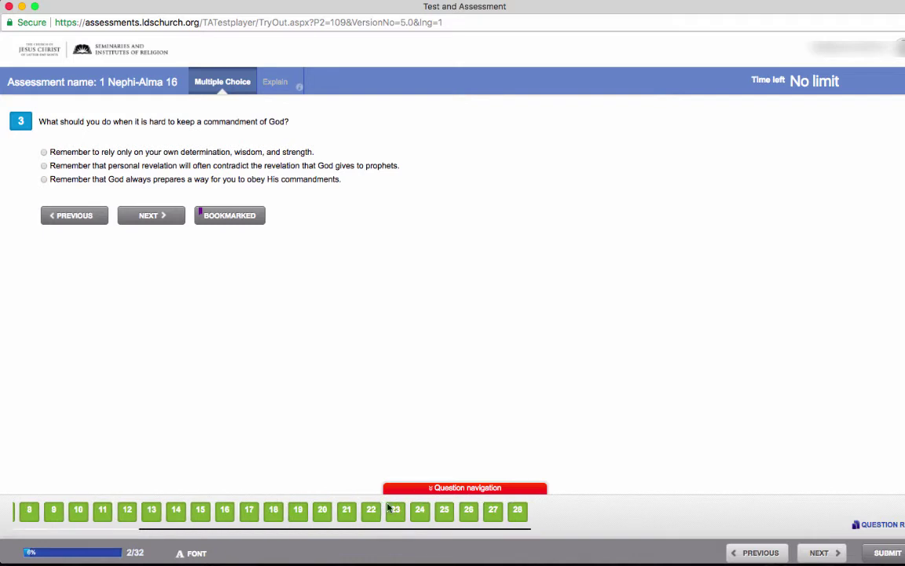
Answer question 29 with "Type in the answers he. So I can show you how to help students evaluate their work. They will grade their own response.".
left_click(517, 511)
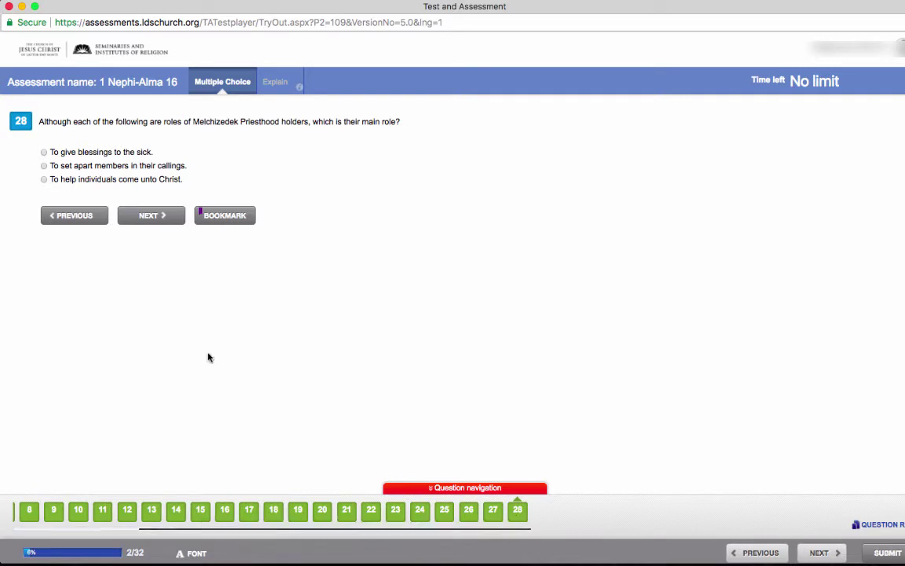
left_click(152, 217)
left_click(154, 218)
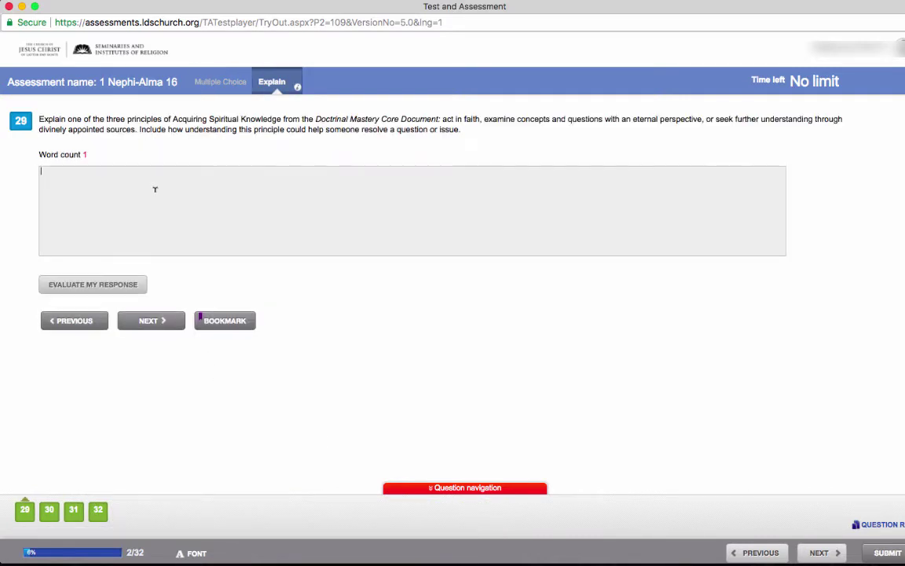
type("Type in the answers he. So I can show you how to help students evaluate their work. They will grade their own response.")
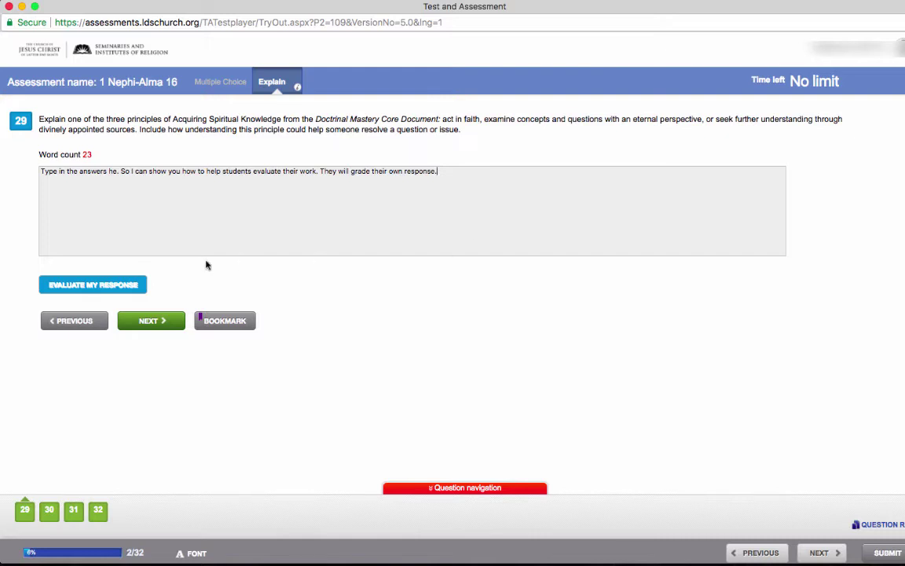
Evaluate the question 29 response against the response guide, self-grade it as Yes, and move on to the following question.
left_click(132, 287)
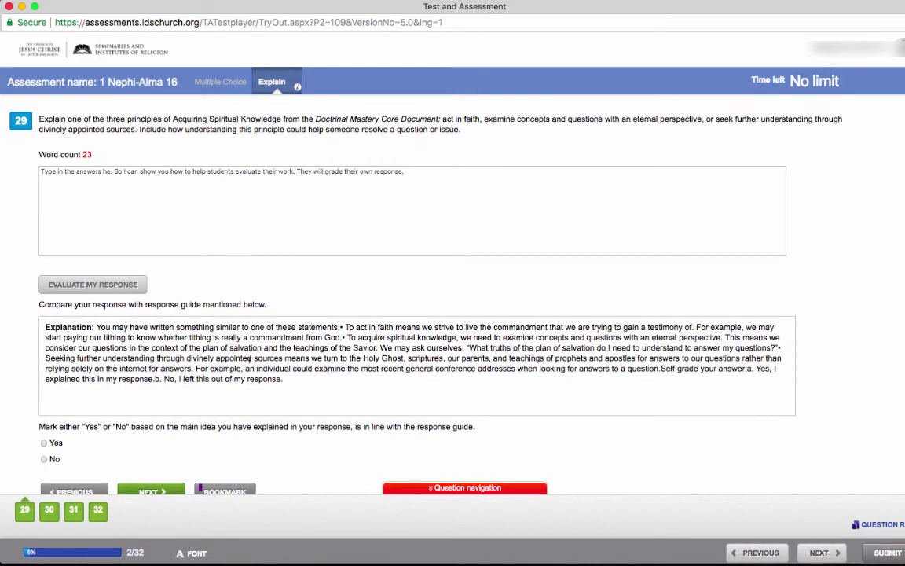
scroll(249, 358, "down", 1)
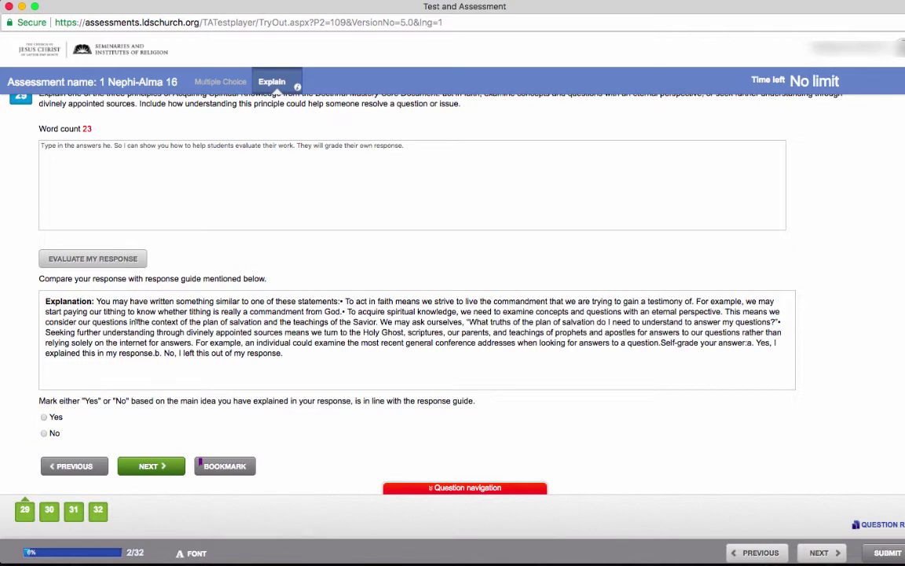
left_click(44, 418)
left_click(149, 466)
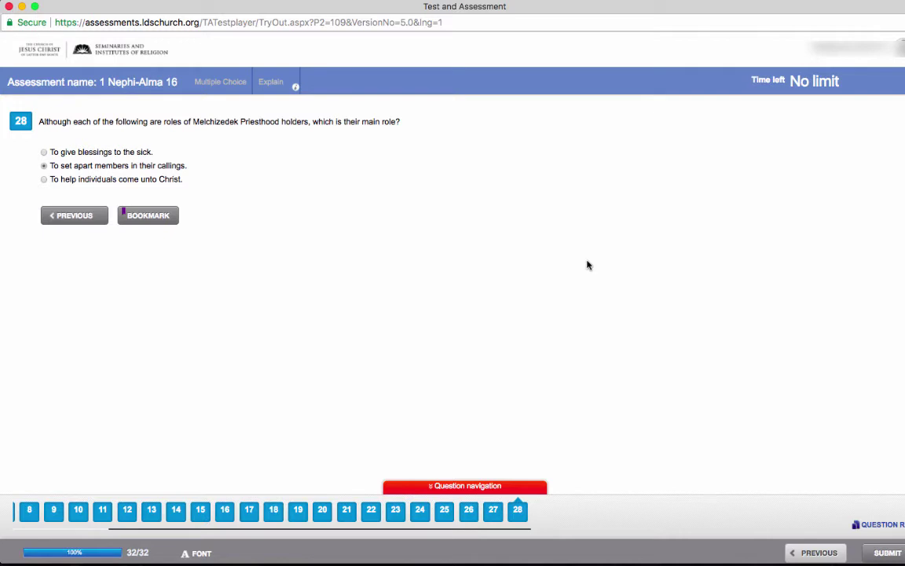
Submit the main assessment, and continue to the 1 Nephi-Alma 16 Belief and Apply Survey and submit it without answering.
left_click(886, 552)
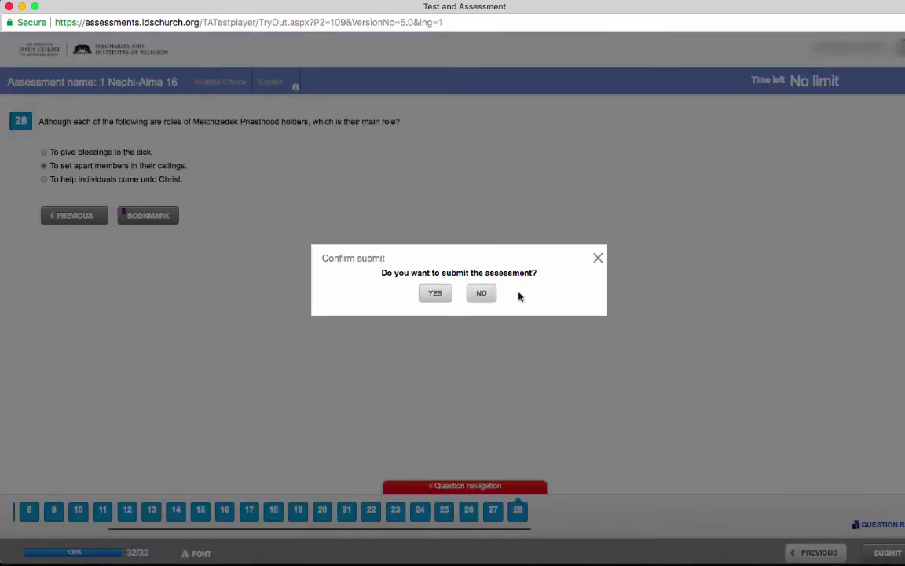
left_click(441, 293)
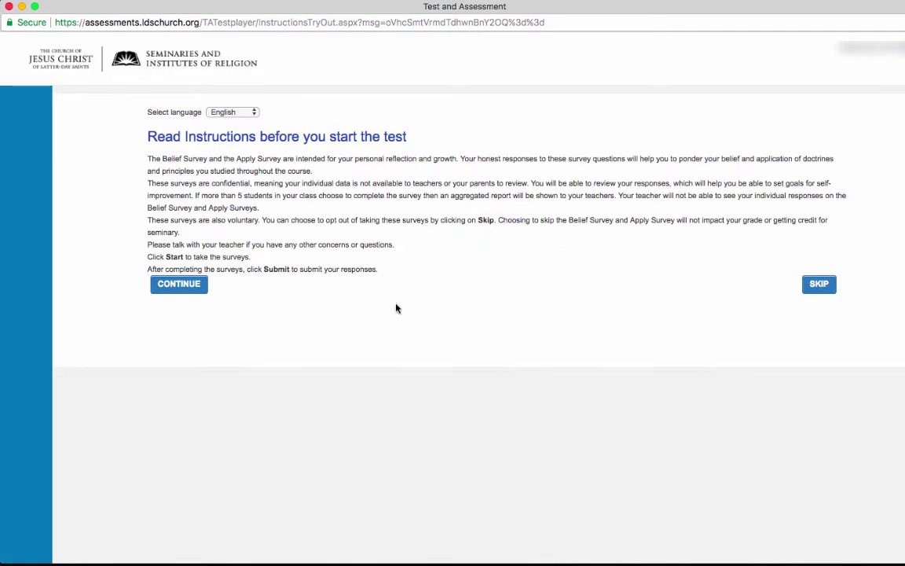
left_click(198, 287)
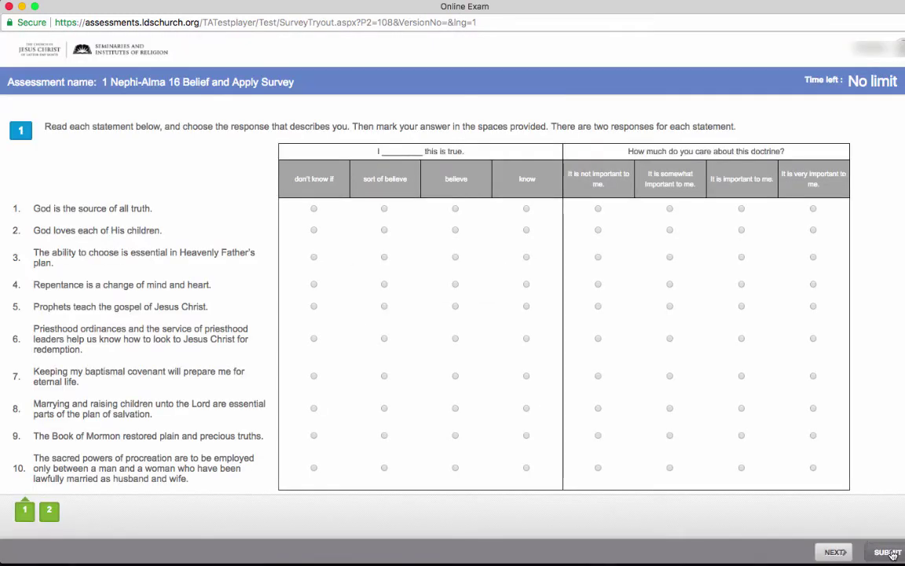
left_click(890, 552)
left_click(445, 316)
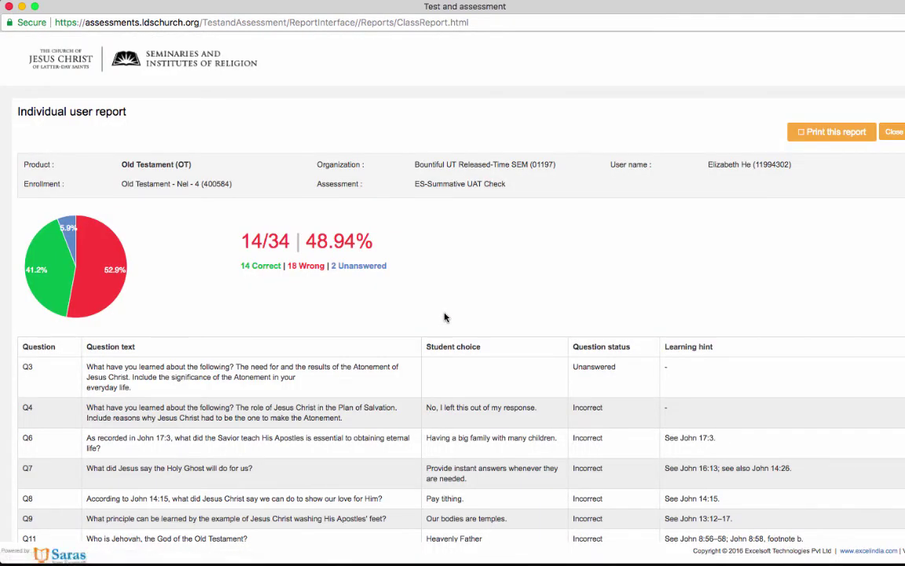
Examine the individual user report's score chart, student choices, question statuses and learning hints, and close the report and the assessment preview.
scroll(444, 316, "down", 1)
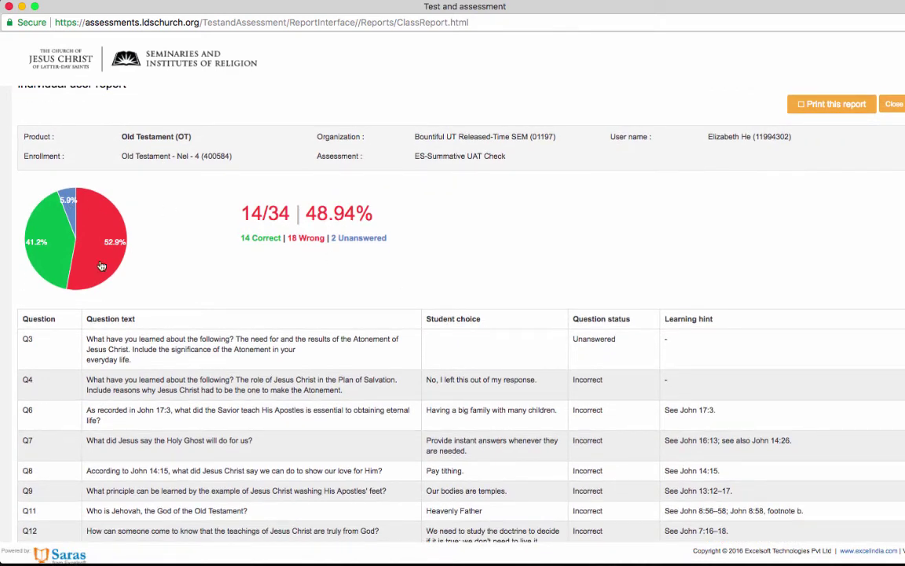
scroll(242, 284, "down", 2)
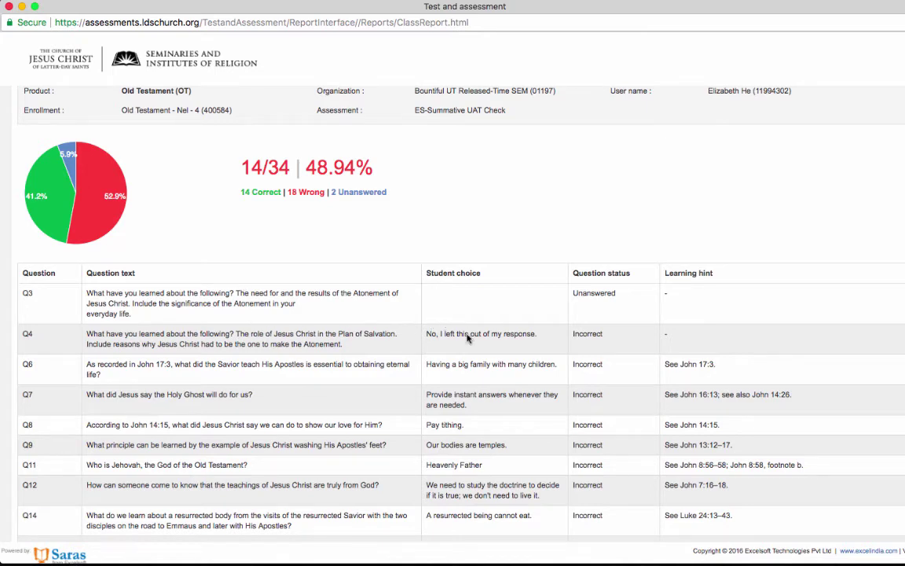
scroll(432, 369, "down", 4)
scroll(475, 387, "down", 1)
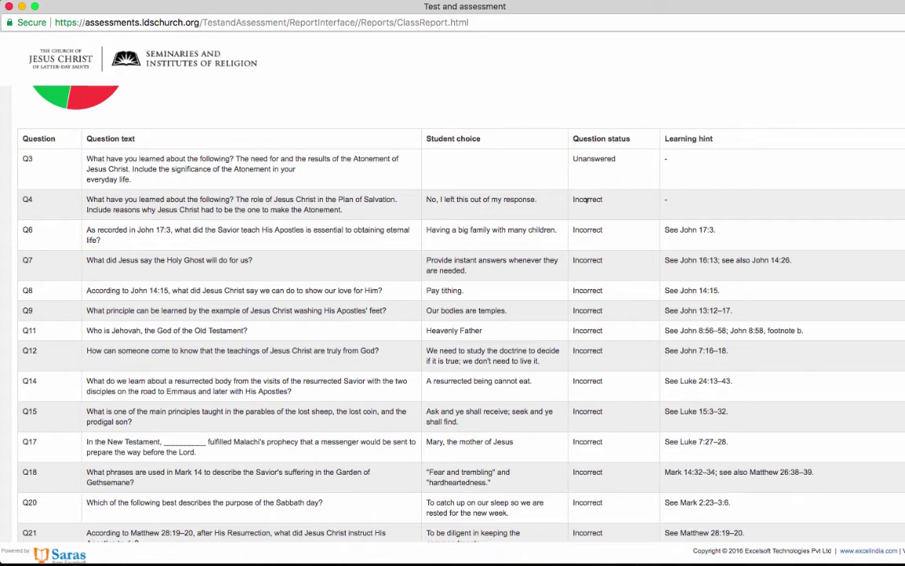
scroll(585, 201, "up", 1)
scroll(586, 201, "up", 5)
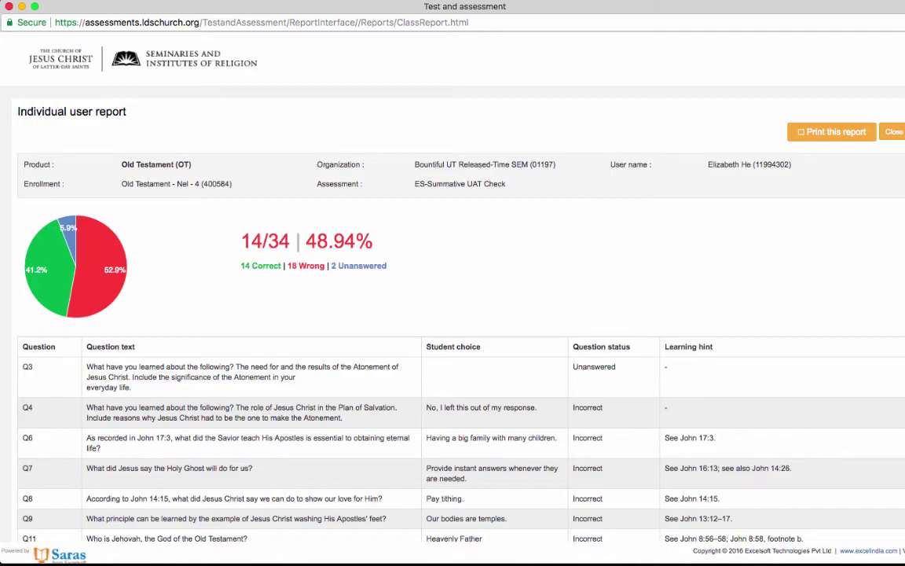
left_click(8, 7)
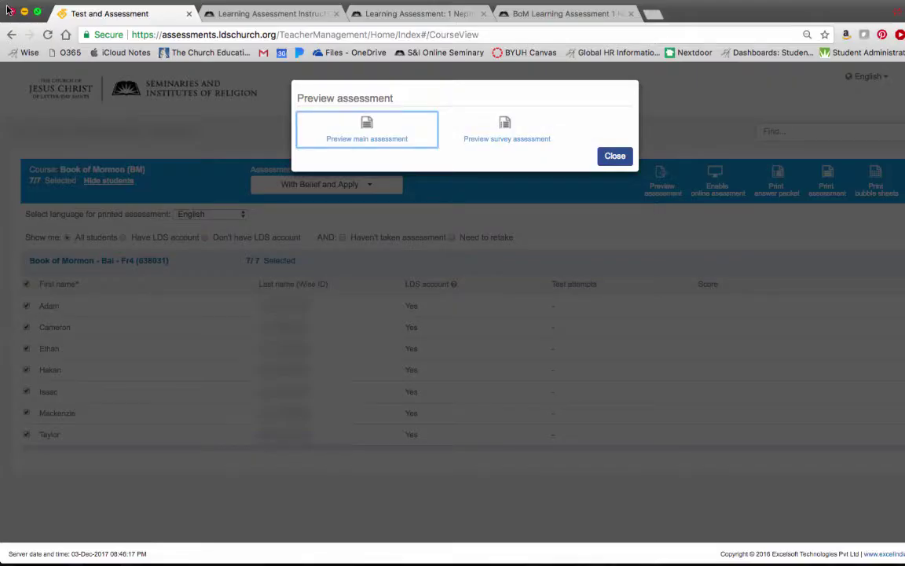
left_click(615, 156)
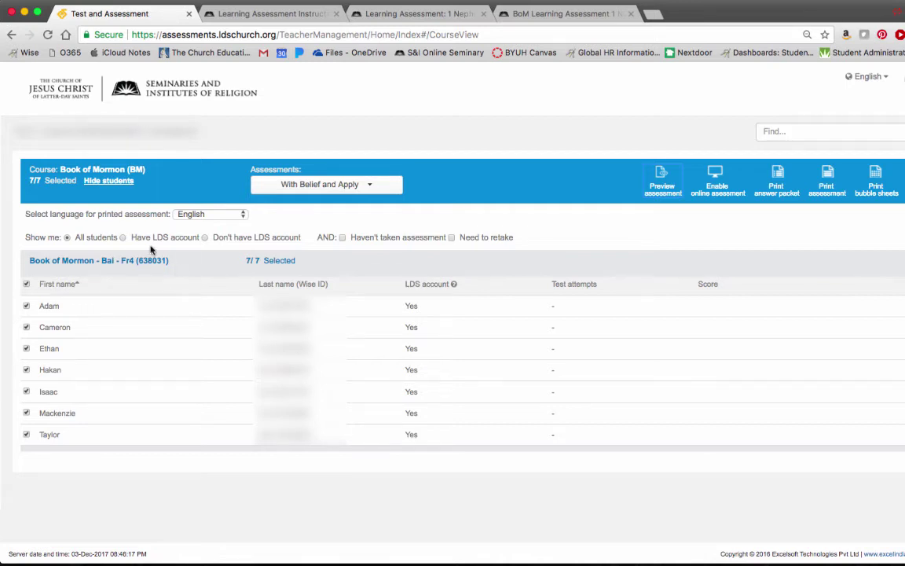
Check for students who don't have an LDS account, and set the class list to show those who have one.
left_click(123, 239)
left_click(205, 239)
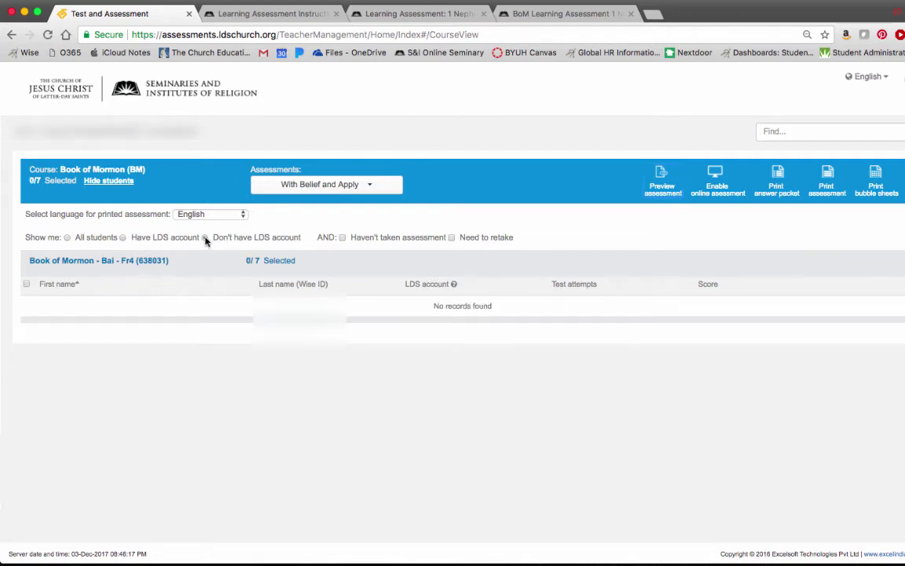
left_click(123, 239)
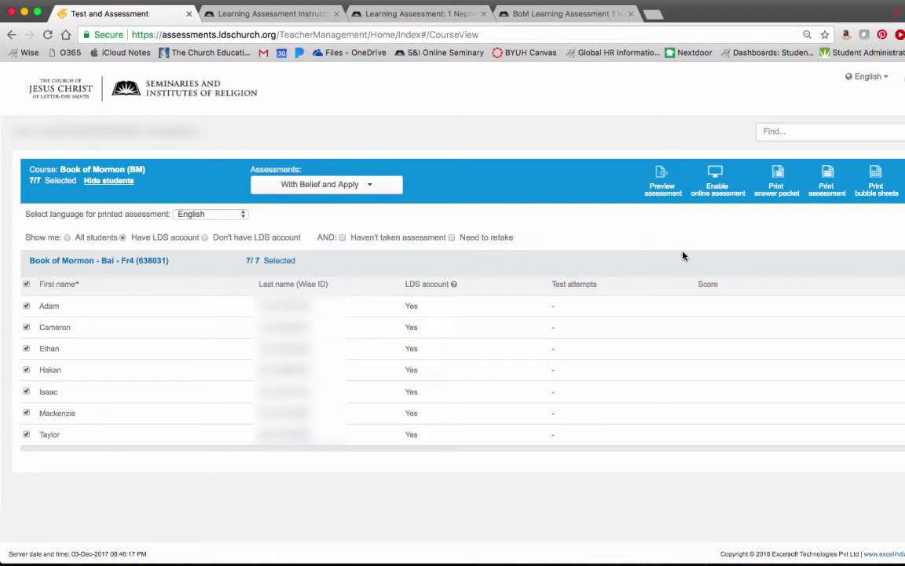
Enable the online assessment for the selected students and compare its link with the one on the course's Learning Assessment page.
left_click(718, 190)
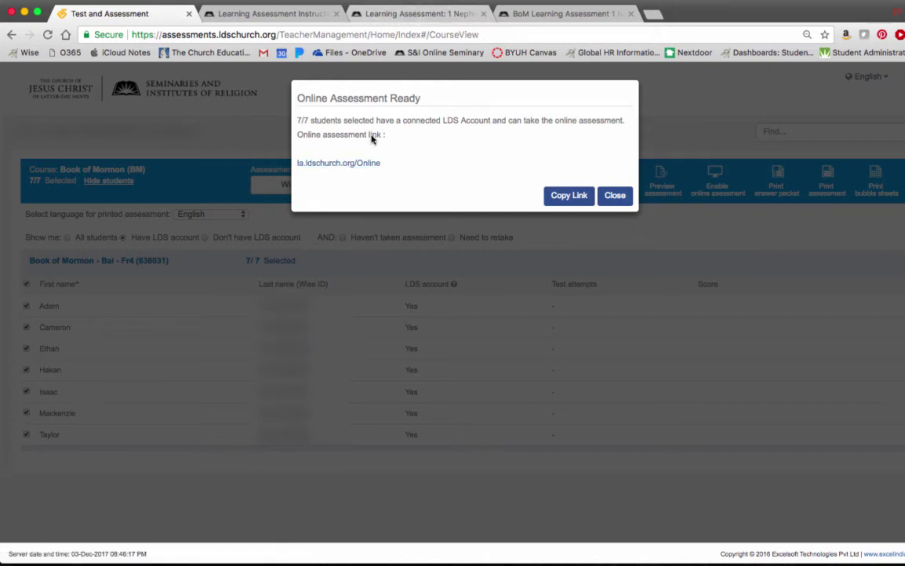
left_click(424, 12)
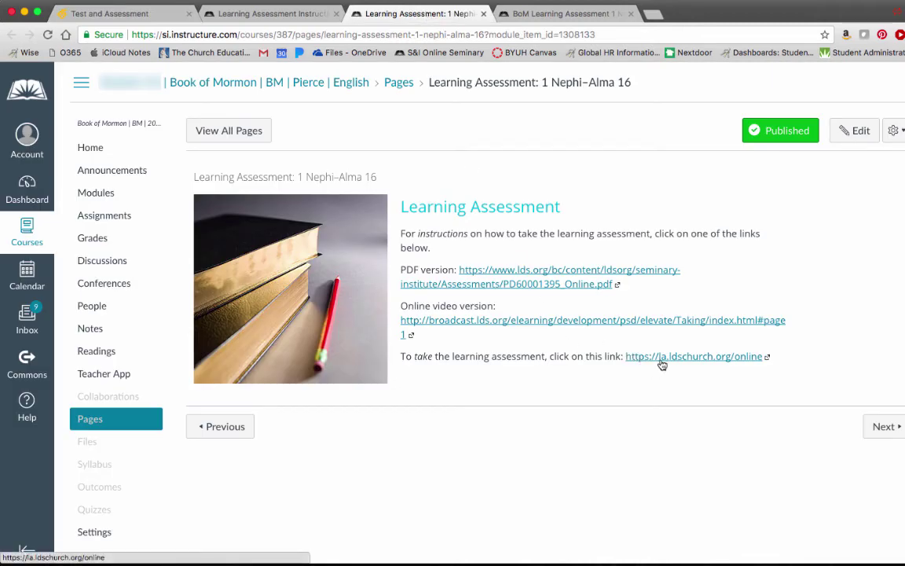
left_click(257, 13)
left_click(110, 13)
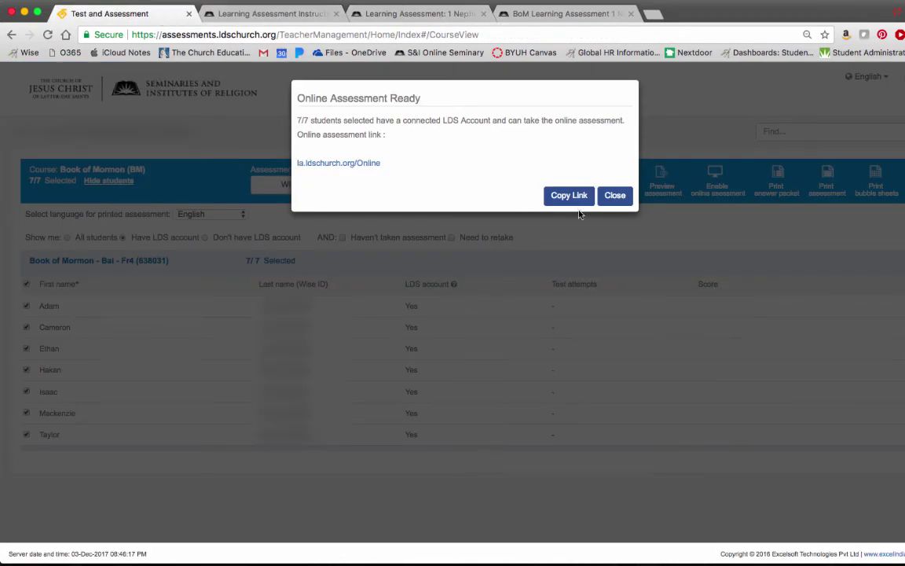
left_click(615, 198)
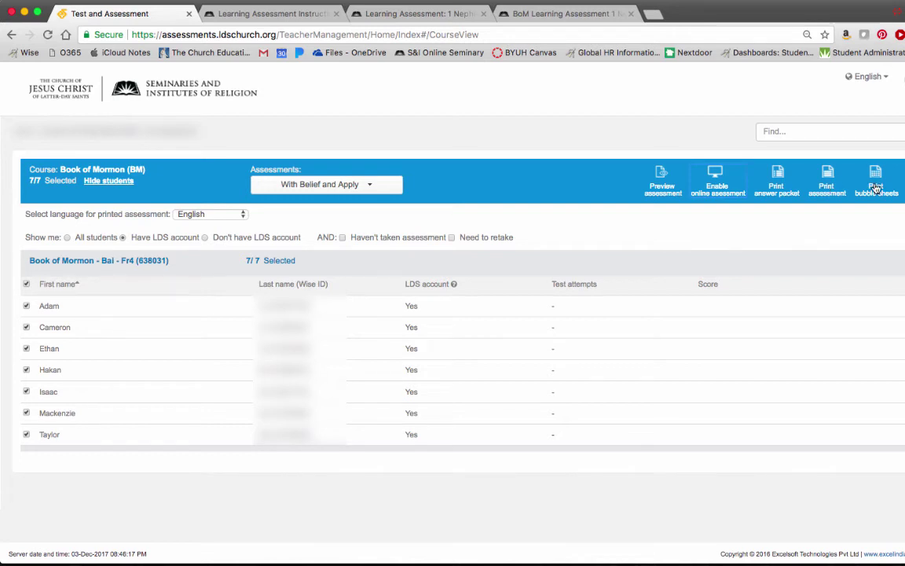
Clear the selection of all students in the class and select only the first student listed.
left_click(26, 283)
left_click(26, 305)
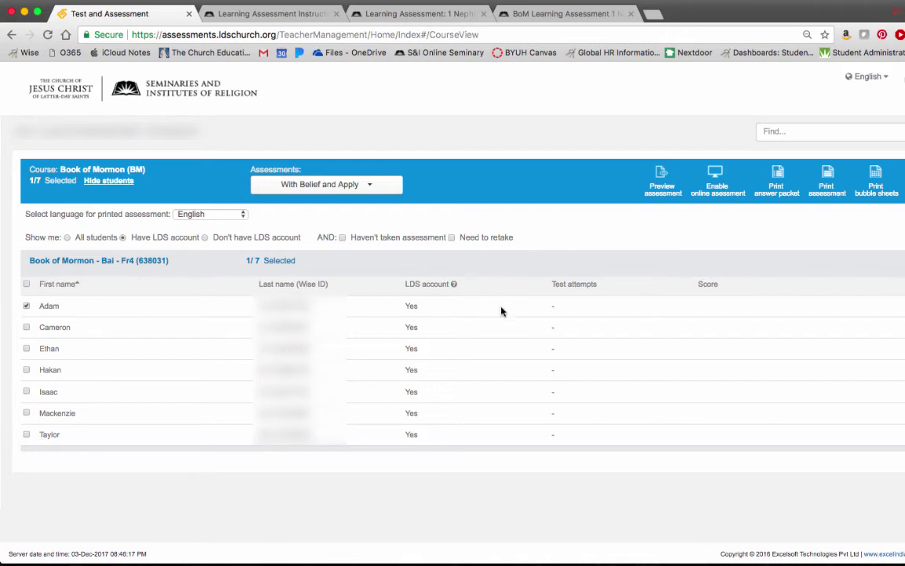